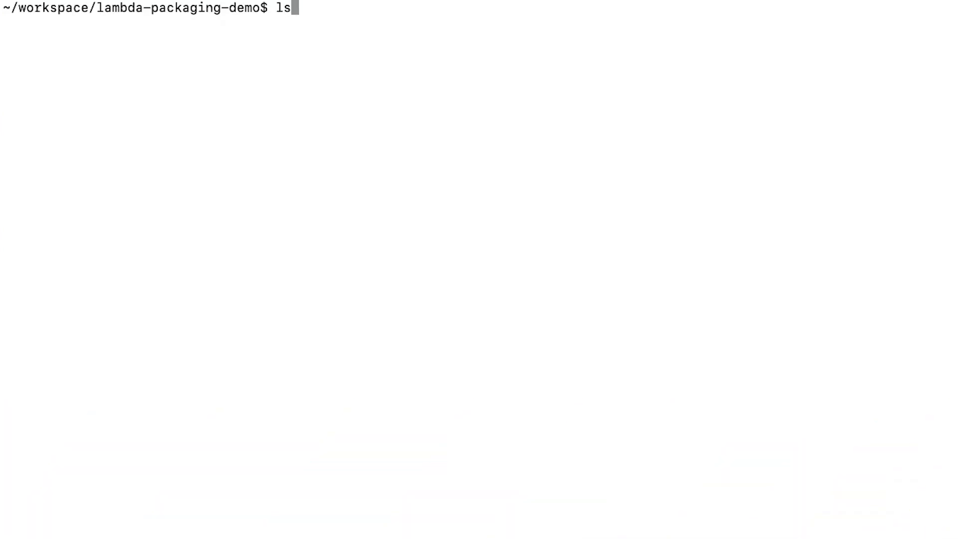
# List the project files and print the pandas handler in app.py
pyautogui.press('Return')
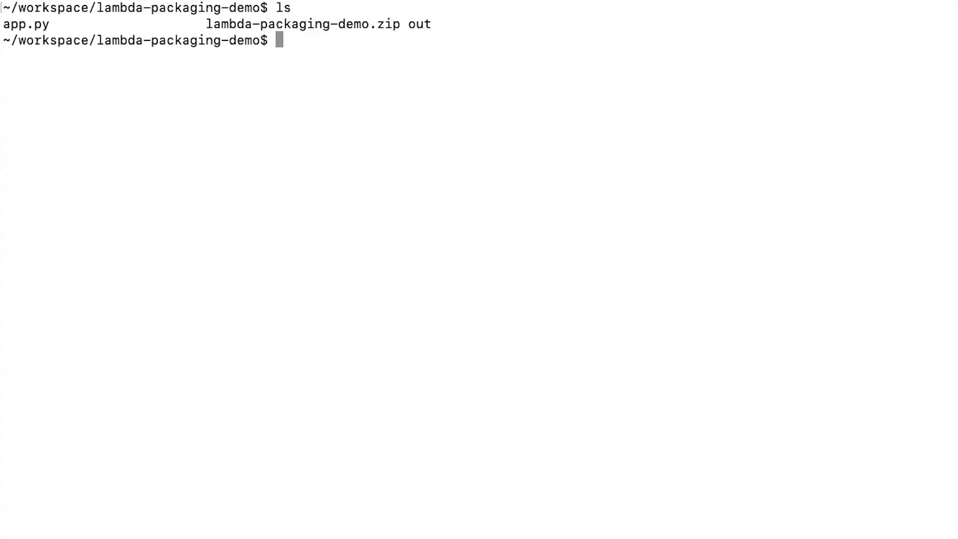
pyautogui.write('ca')
pyautogui.write('t app.py')
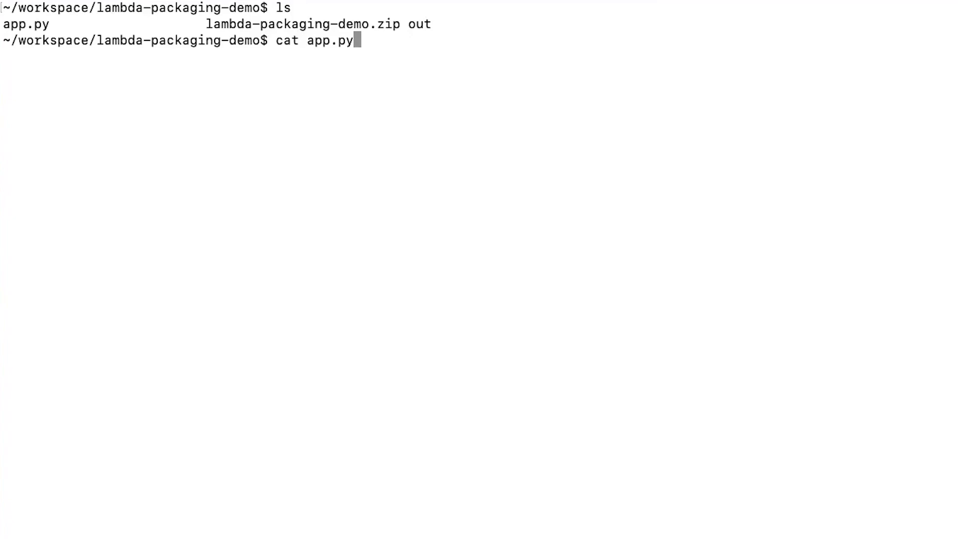
pyautogui.press('Return')
pyautogui.write("aws lambda invoke --function-name ${lambda_function_name} out --log-type Tail --query 'LogResult' --output text |  base64 -d")
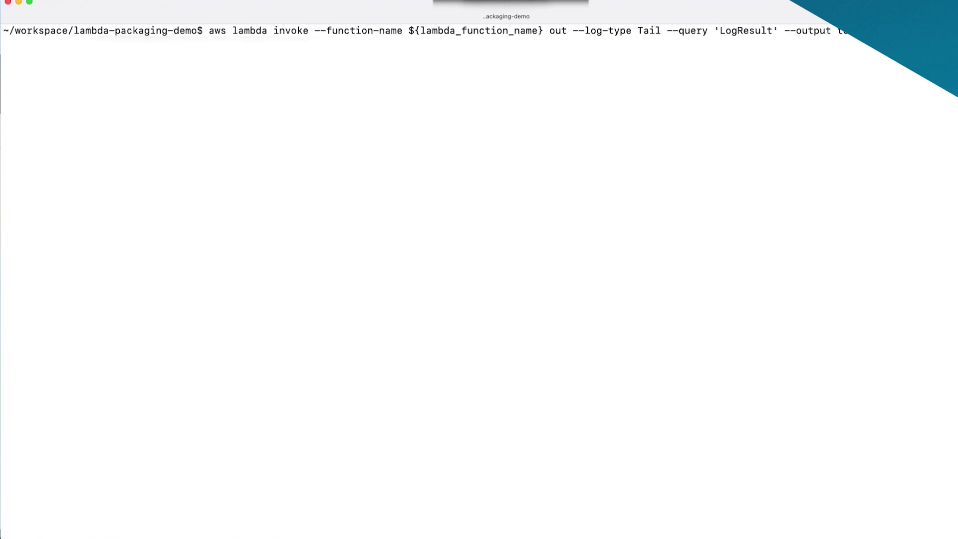
# Invoke the Lambda function with --log-type Tail to get its LogResult output
pyautogui.press('Return')
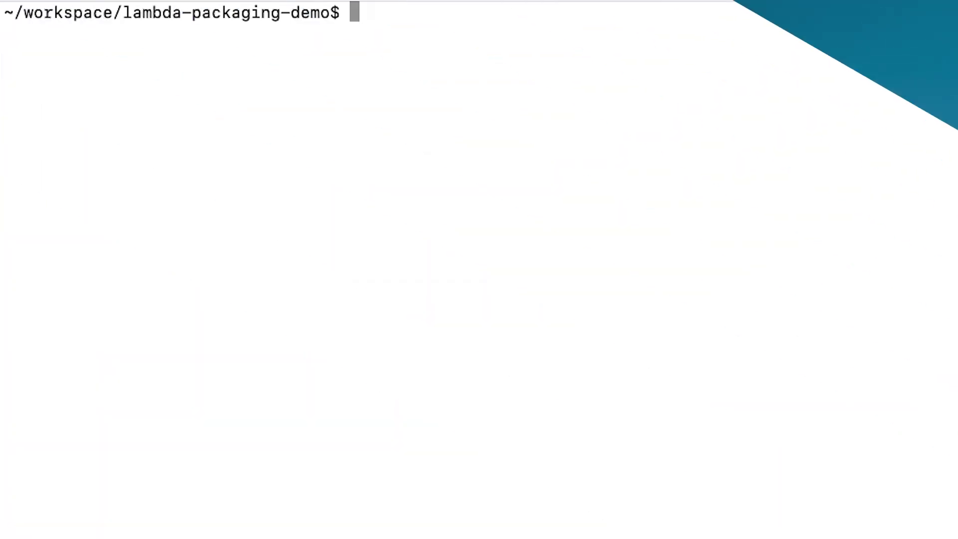
pyautogui.write('cd package')
# Zip the package folder's libraries into ${lambda_function_name}.zip, then add app.py
pyautogui.press('Return')
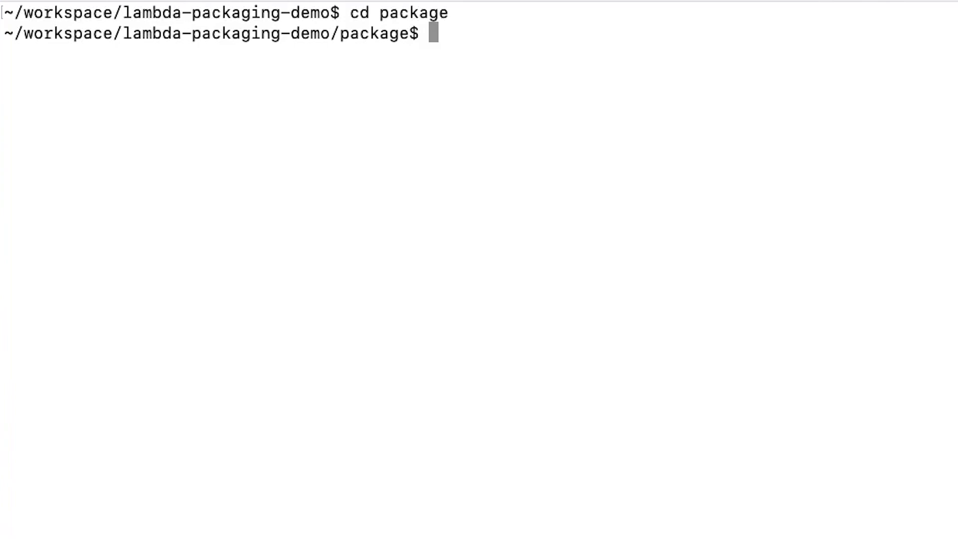
pyautogui.write('zip -qr ../${lambda_function_name}.zip .')
pyautogui.press('Return')
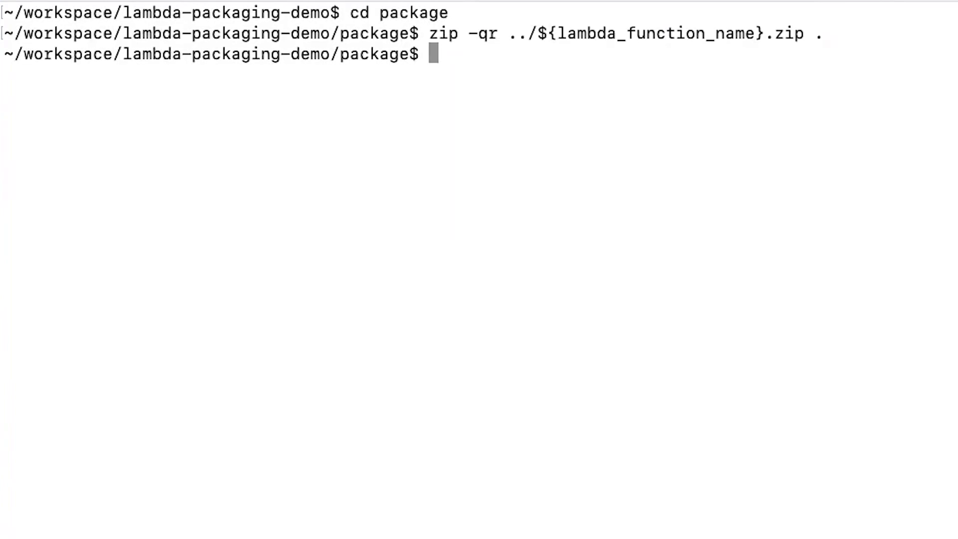
pyautogui.write('cd ..')
pyautogui.press('Return')
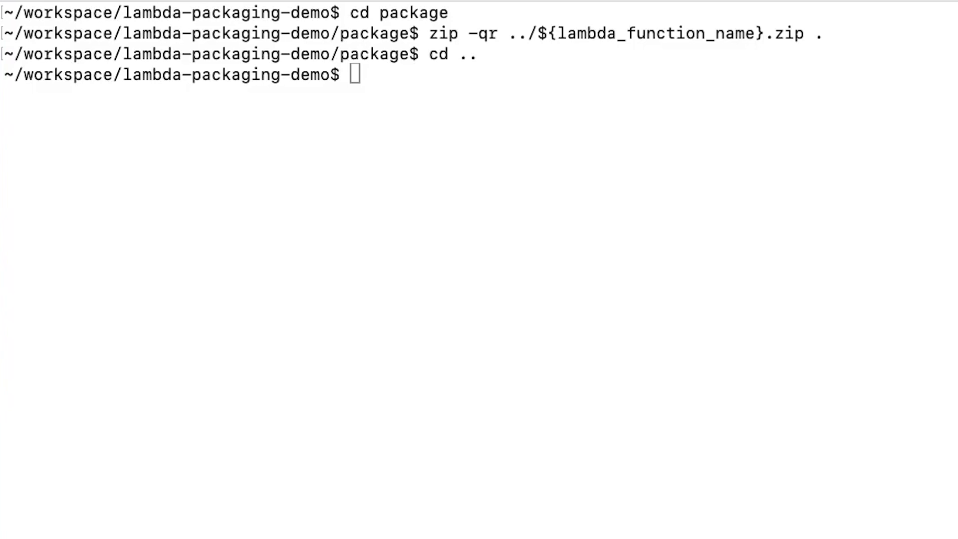
pyautogui.write('zip ${lambda_function_name}.zip app.py')
pyautogui.press('Return')
pyautogui.press('Return')
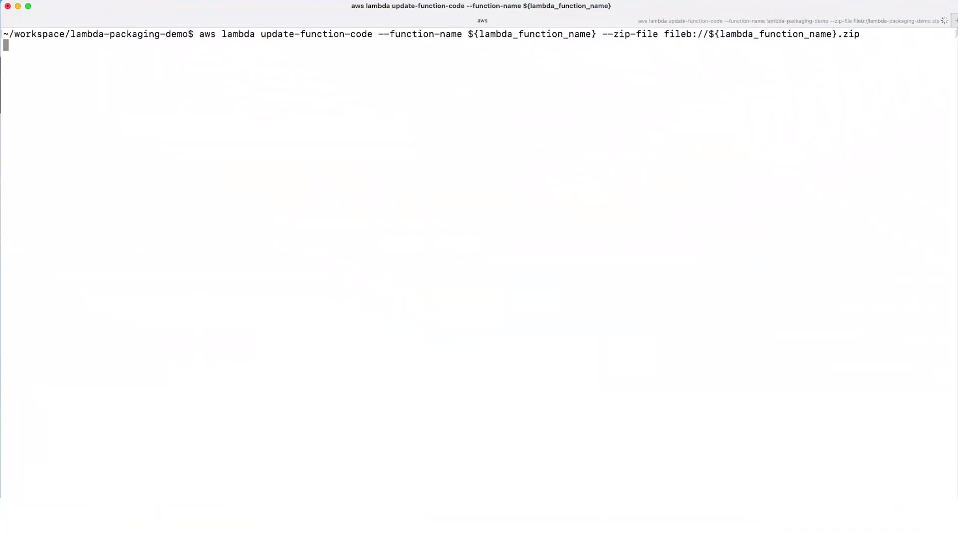
pyautogui.write("qaws lambda invoke --function-name ${lambda_function_name} out --log-type Tail --query 'LogResult' --output text |  base64 -d")
# Dismiss the update-function-code result and invoke the function with base64-decoded log tail
pyautogui.press('Return')
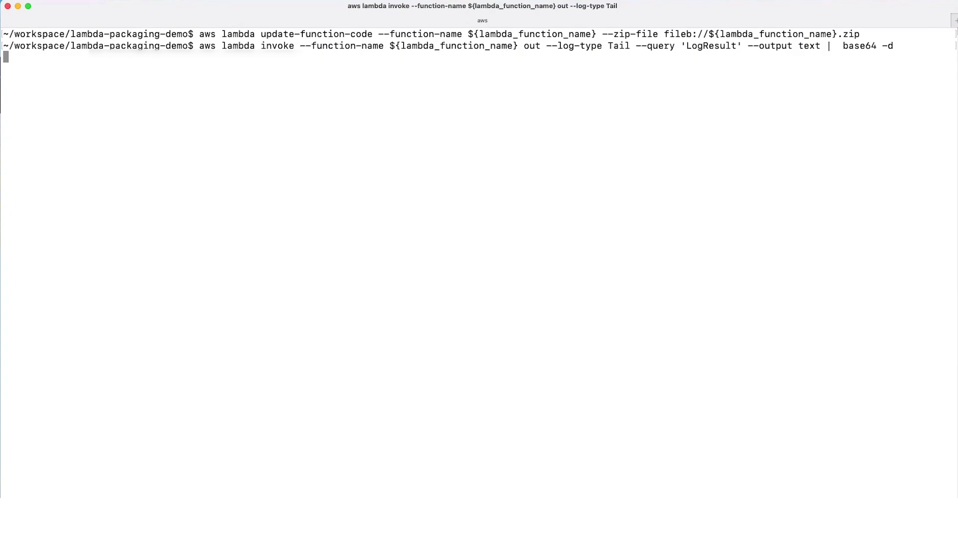